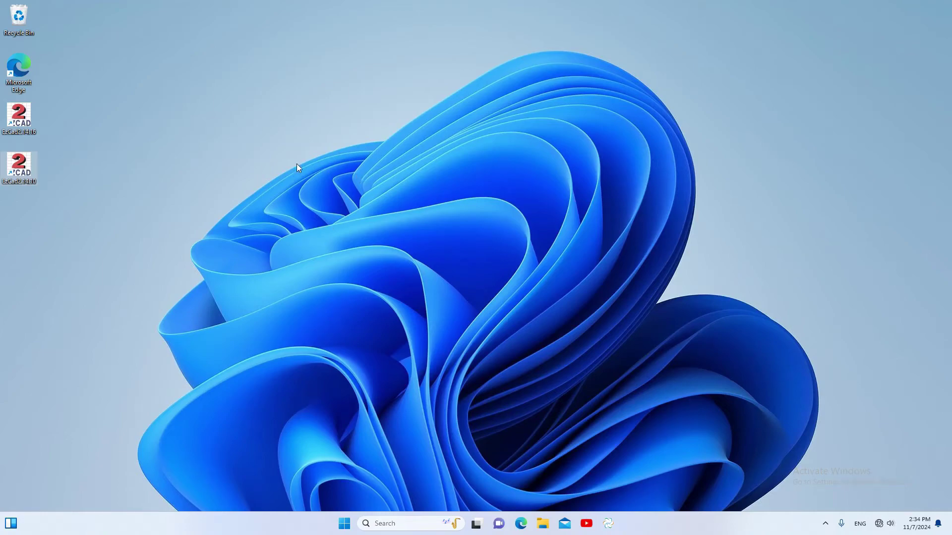
- Launch the first EzCad installation, accept the license, dismiss the lmc driver error, and close it
{"action": "double_click", "coordinate": [23, 121]}
{"action": "left_click", "coordinate": [448, 393]}
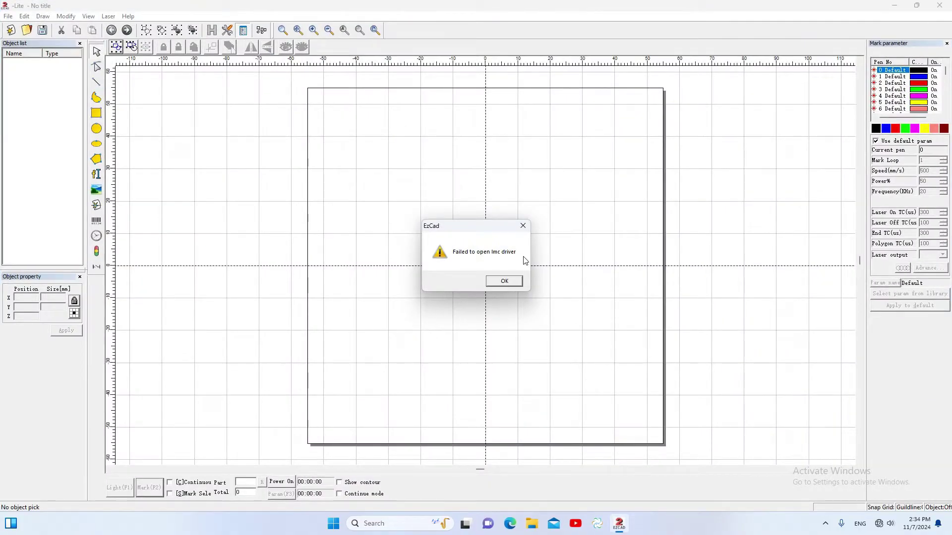
{"action": "left_click", "coordinate": [513, 284]}
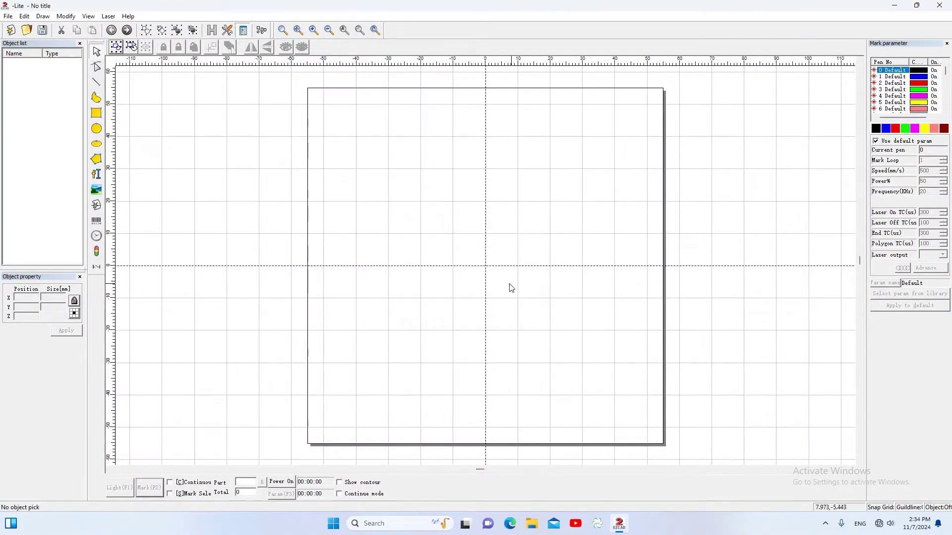
{"action": "left_click", "coordinate": [941, 5]}
- Launch the second EzCad installation, accept the license, dismiss the missing dog warning, and close the demo
{"action": "double_click", "coordinate": [27, 171]}
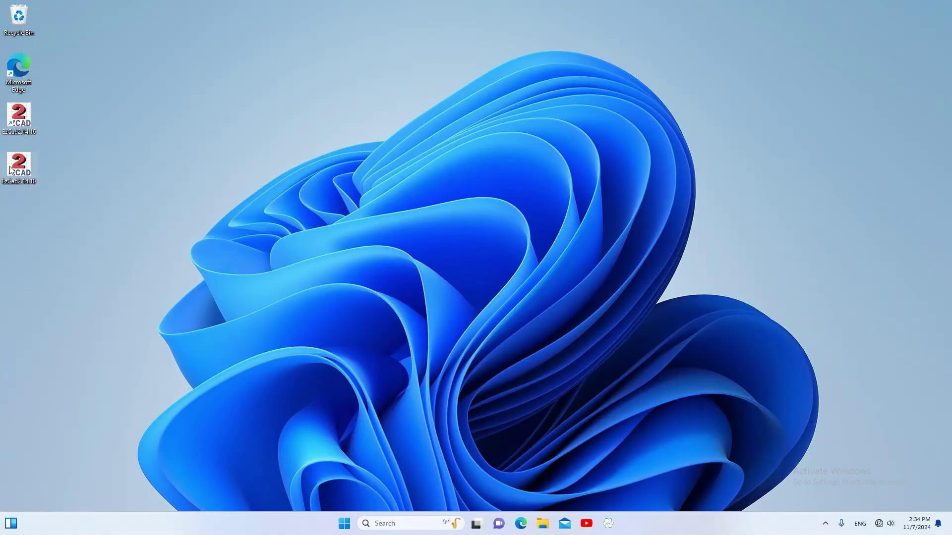
{"action": "left_click", "coordinate": [442, 392]}
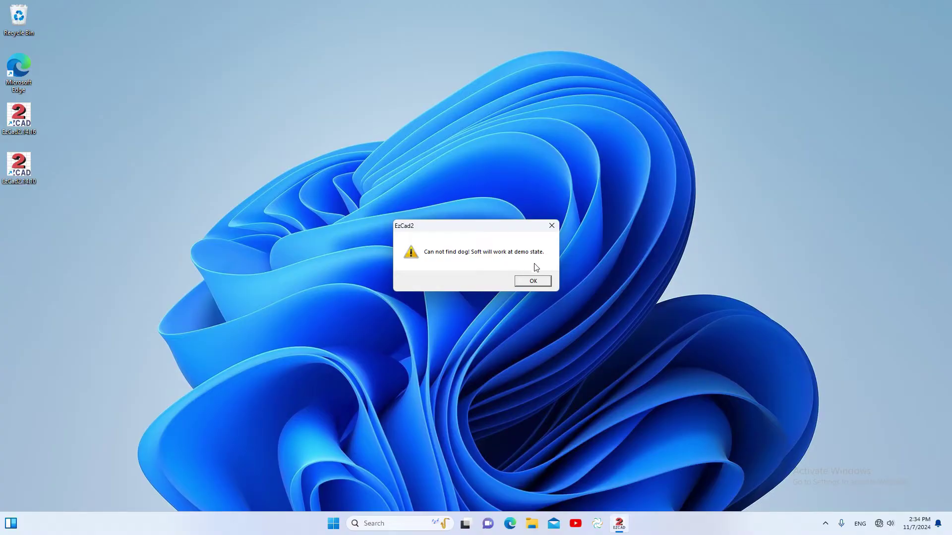
{"action": "left_click", "coordinate": [541, 281]}
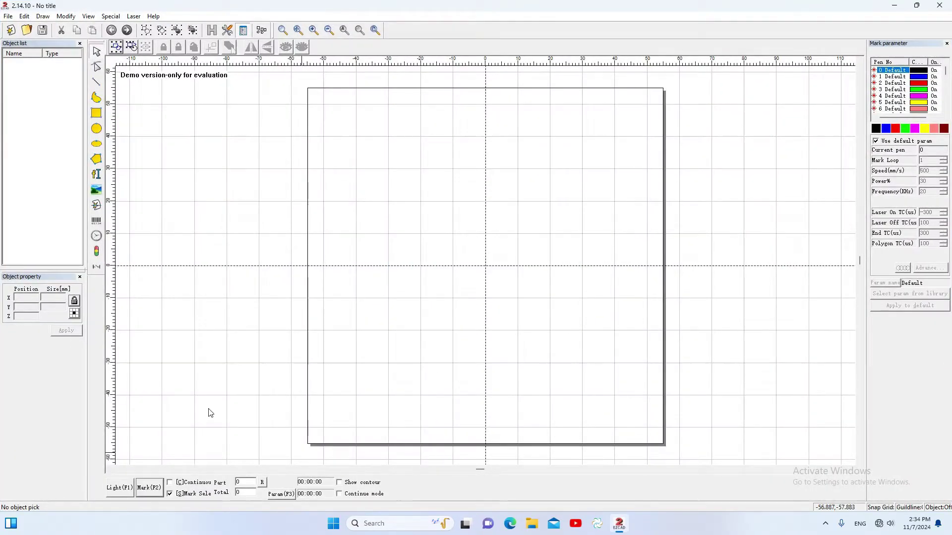
{"action": "left_click", "coordinate": [946, 5]}
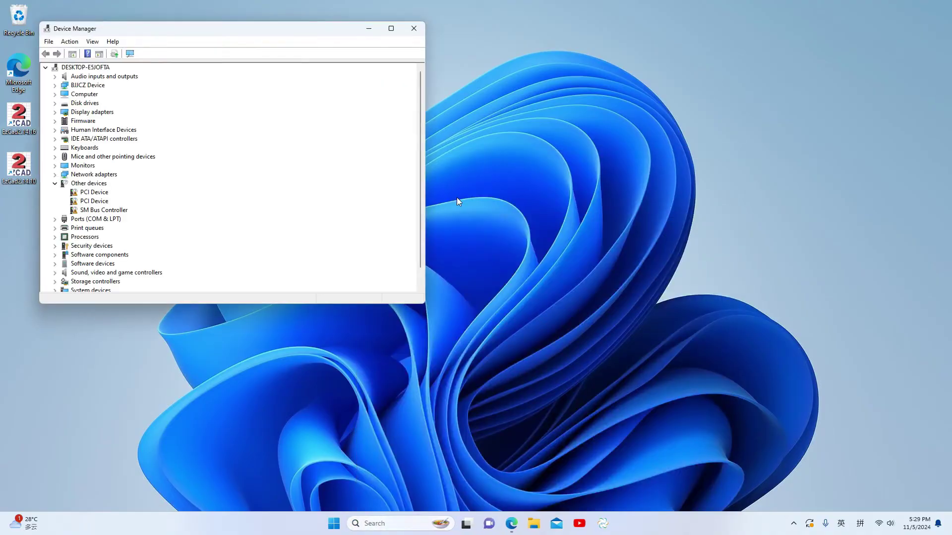
- Maximize Device Manager, expand BJJCZ Device to show Laser Mark Control Board V4 [USB], and bring up the EzCad versions folder
{"action": "left_click", "coordinate": [390, 28]}
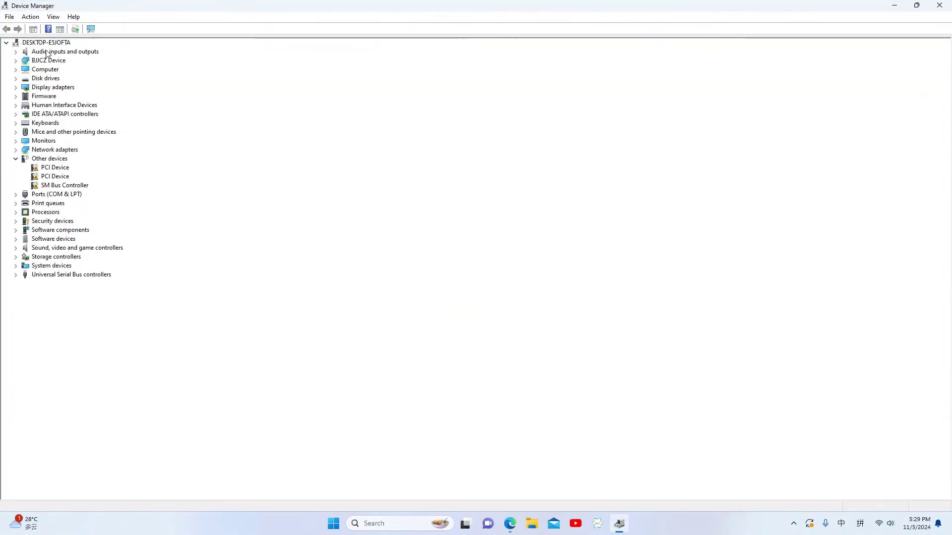
{"action": "left_click", "coordinate": [15, 60]}
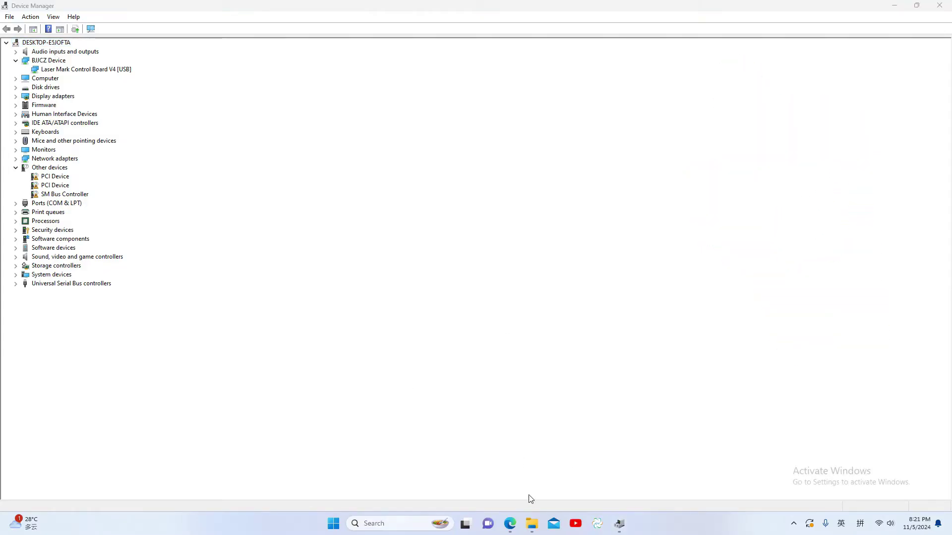
{"action": "left_click", "coordinate": [531, 524]}
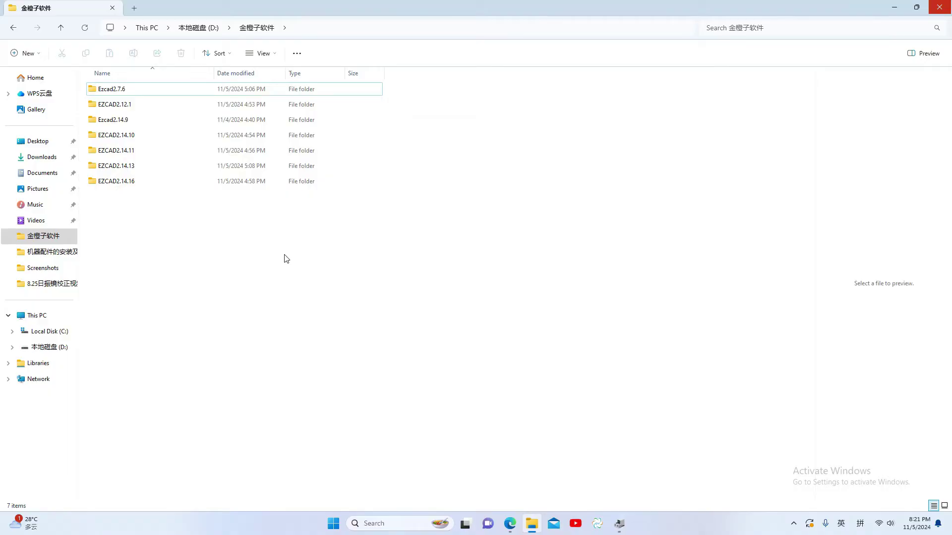
- Switch to the Edge tab showing the Google Drive EZCAD software folder with seven version folders
{"action": "left_click", "coordinate": [509, 524]}
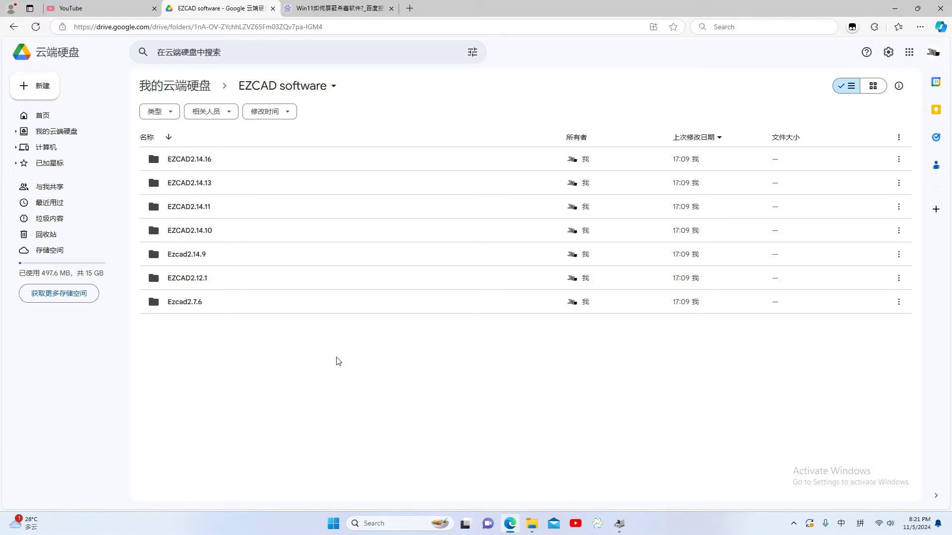
- Minimize the Edge window to reveal the desktop with its two EzCad shortcuts
{"action": "left_click", "coordinate": [895, 8]}
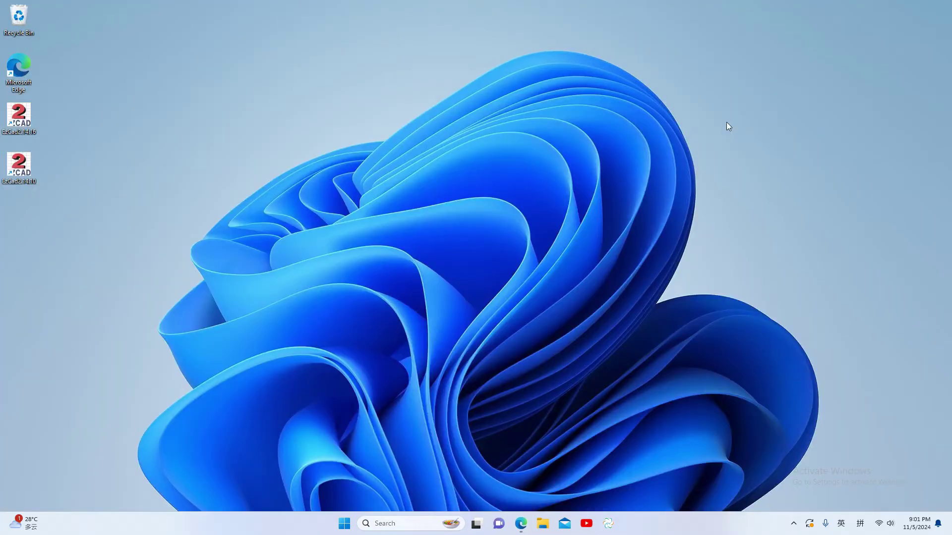